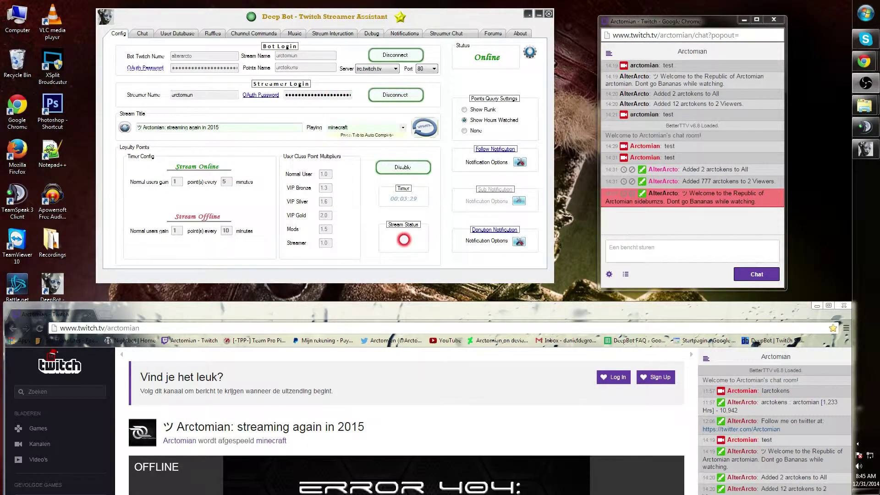
click(530, 53)
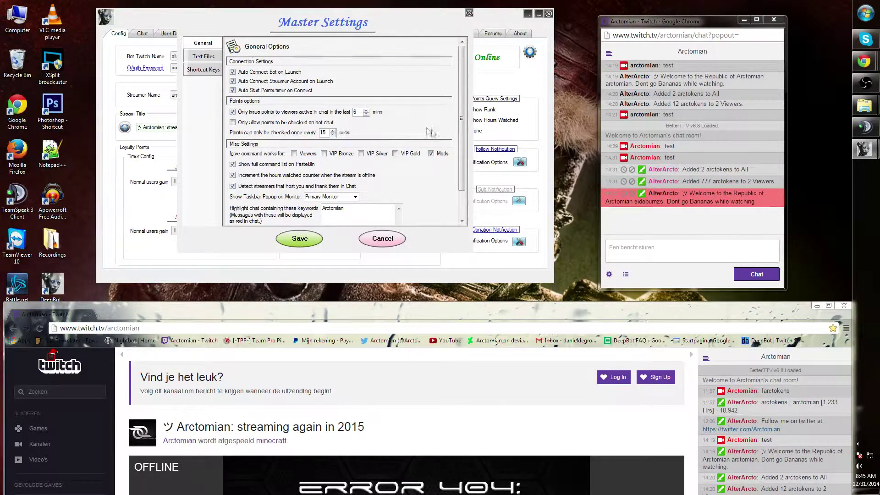
mouse_move(461, 131)
mouse_down()
mouse_move(463, 165)
mouse_move(464, 124)
mouse_up()
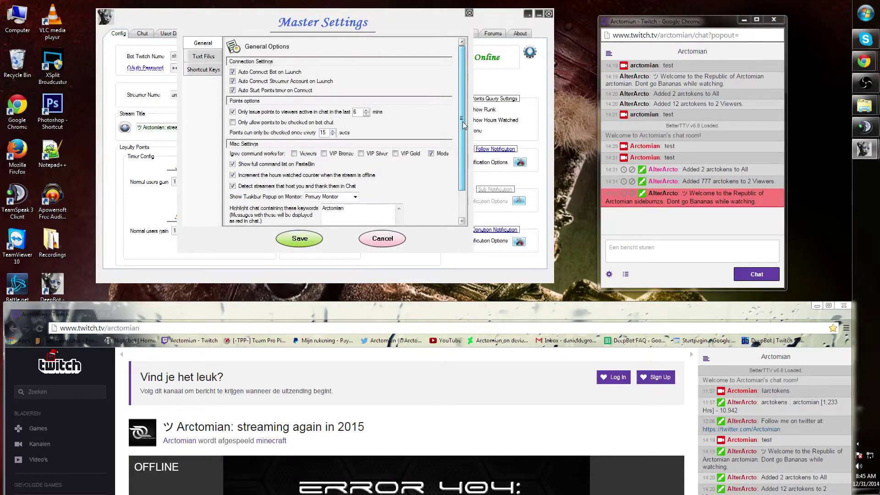
click(208, 59)
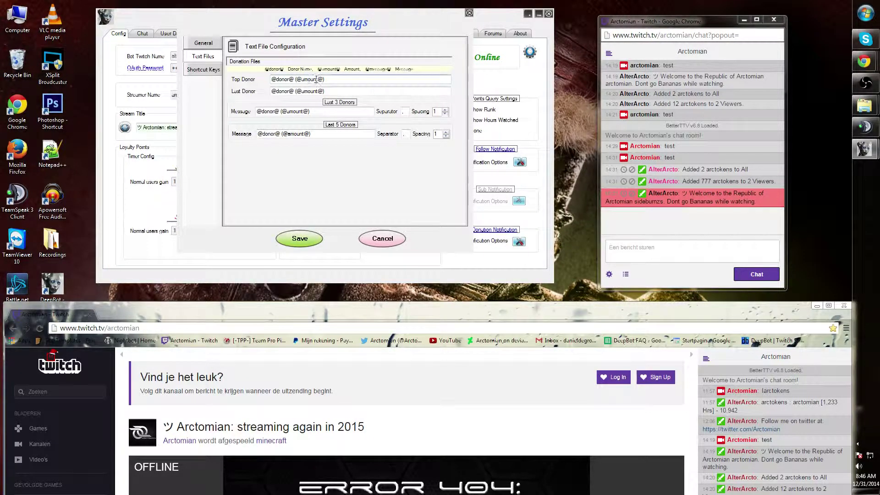
click(274, 81)
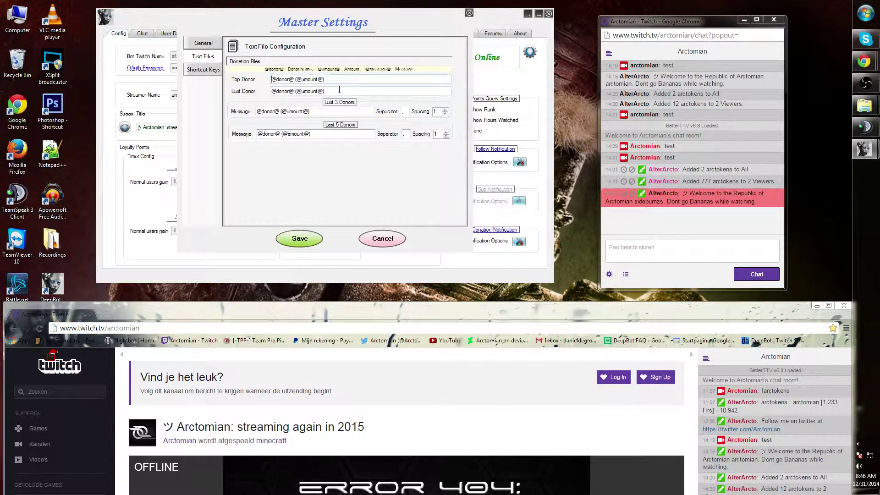
text(A)
text(mazing)
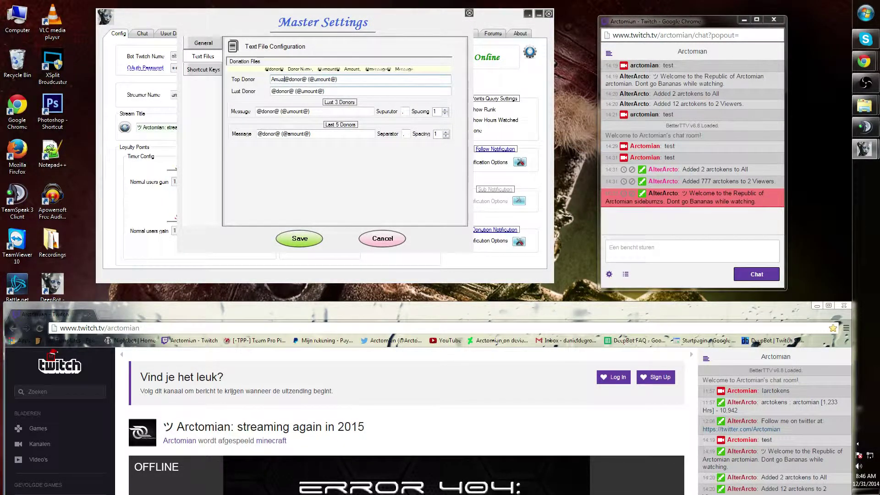
text( thank you @donor@ ($)
click(295, 239)
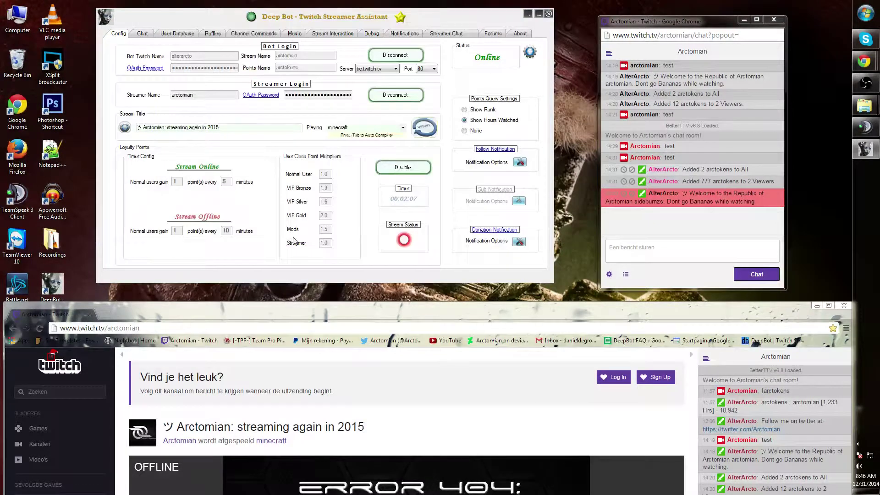
Reopen the text file configuration in the master settings and check the saved Top Donor message.
click(530, 54)
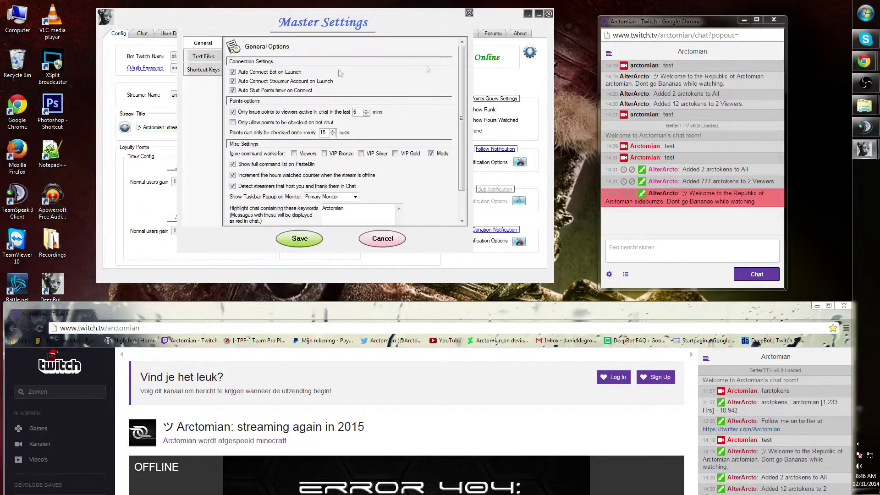
click(203, 56)
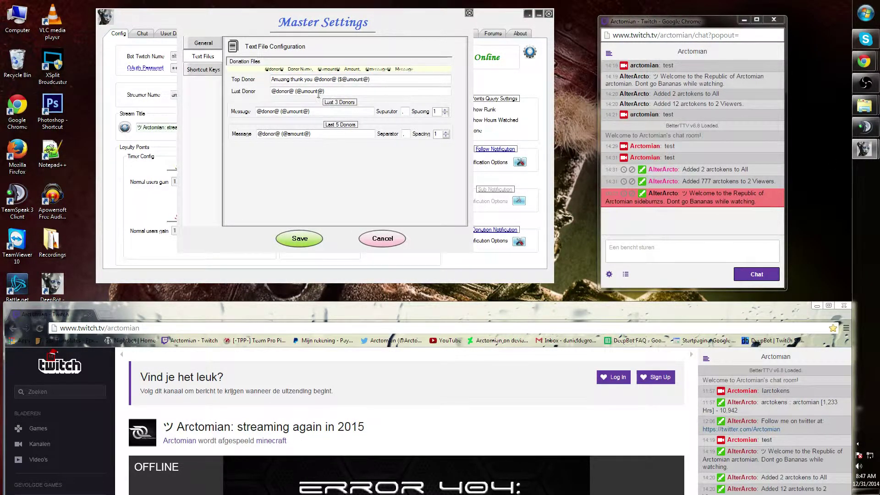
click(341, 80)
key(BackSpace)
Browse the donor text files in the obs folder inside "DeepBot - Twitch Streamer Assistant" on the C: drive, and close the file window.
click(864, 13)
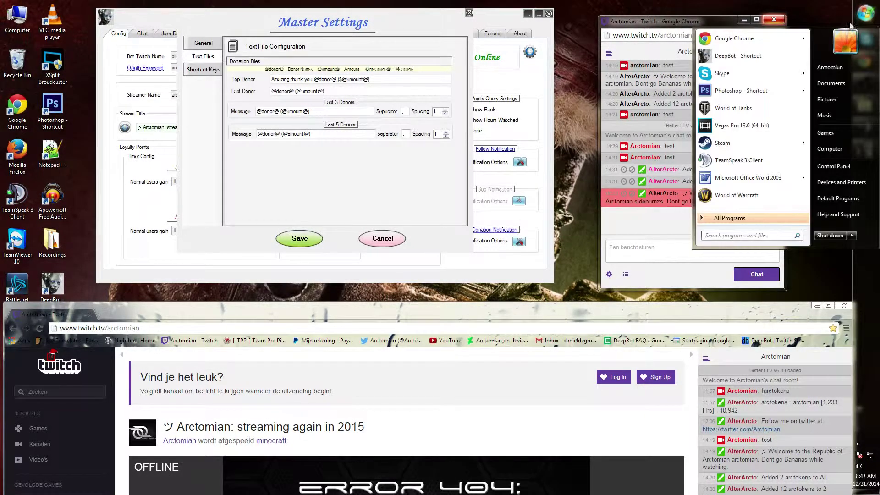
click(835, 145)
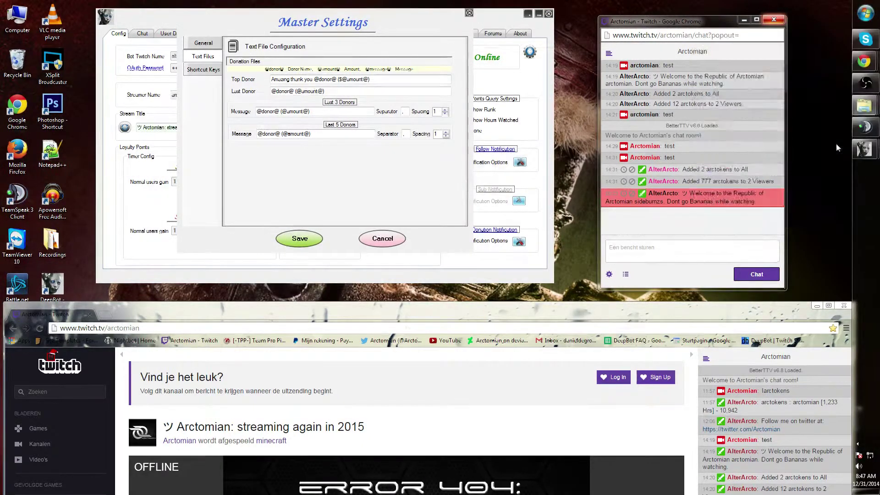
double_click(425, 114)
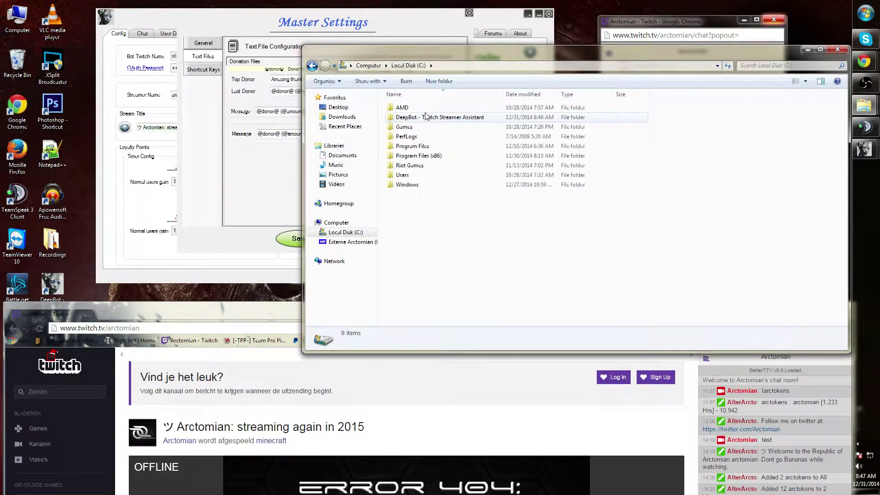
double_click(428, 117)
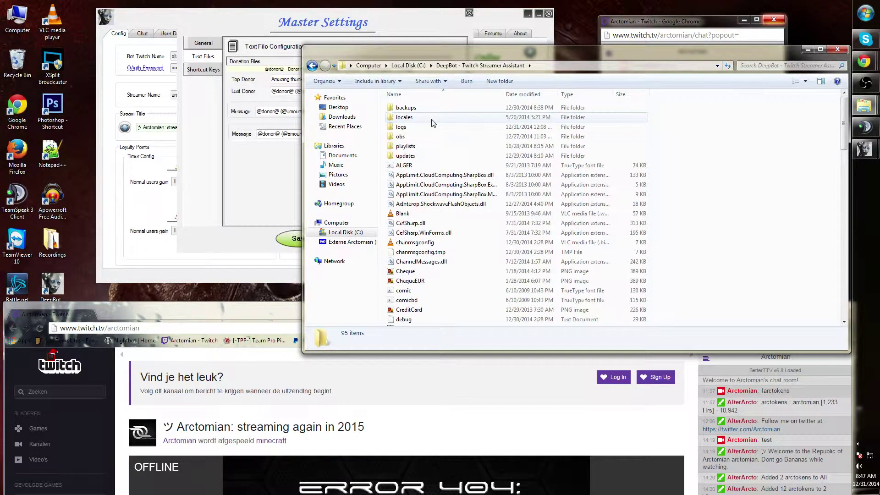
double_click(433, 137)
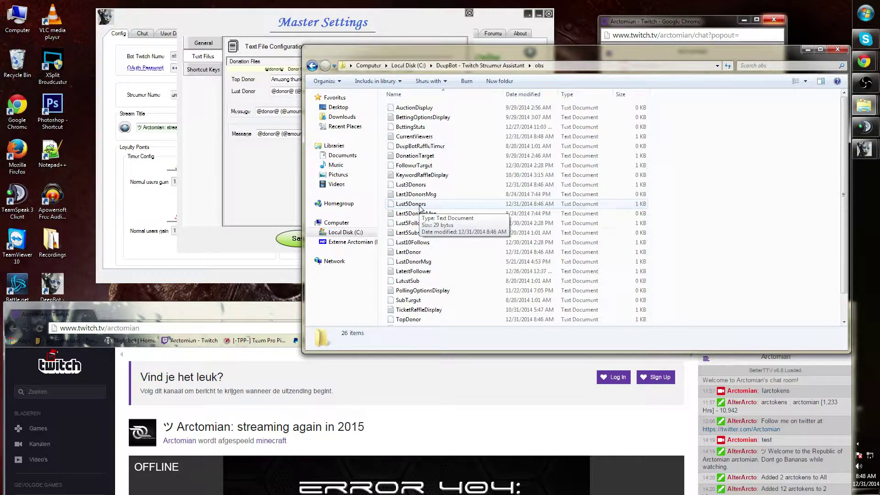
scroll(417, 243, down, 1)
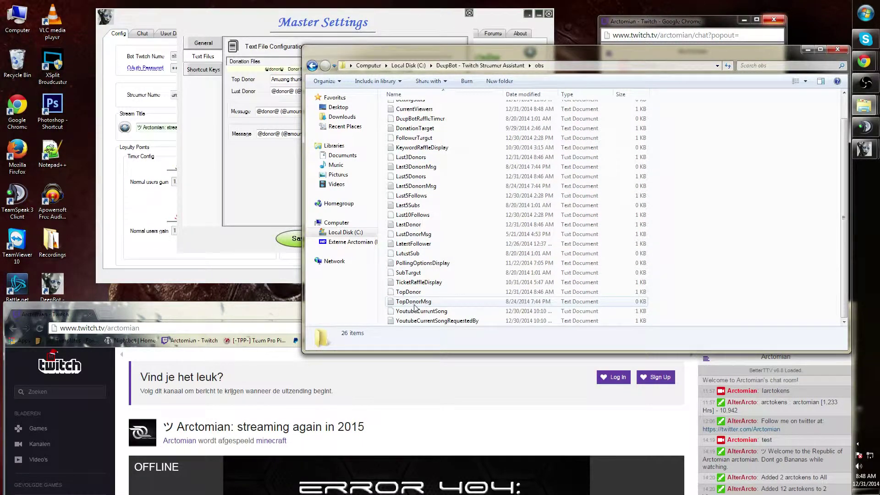
mouse_move(411, 292)
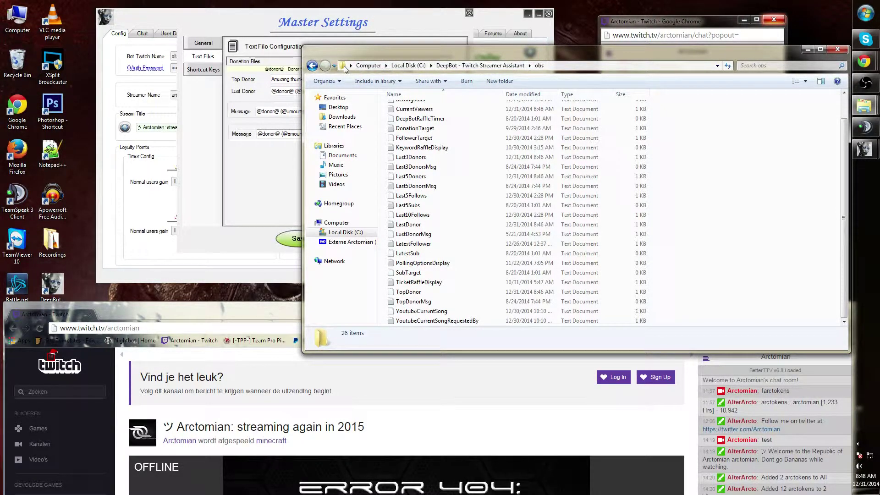
click(838, 49)
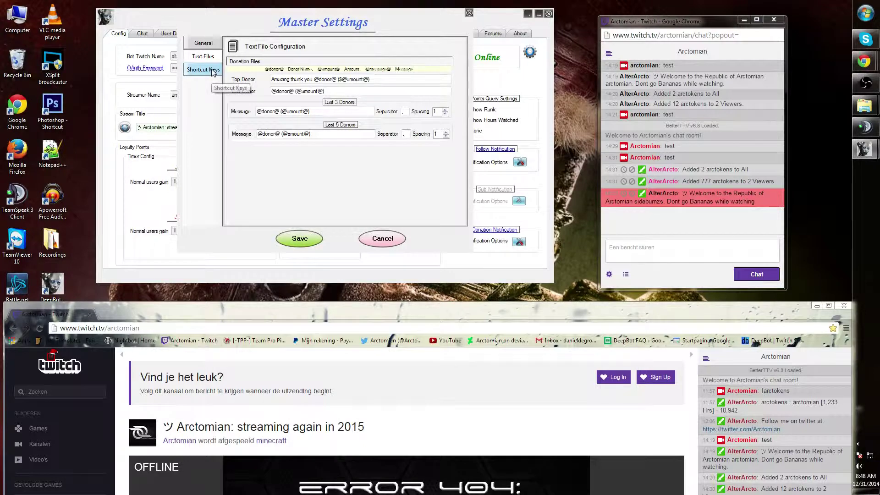
Dismiss the master settings without saving and reopen them at the global keyboard shortcuts.
click(373, 238)
click(529, 53)
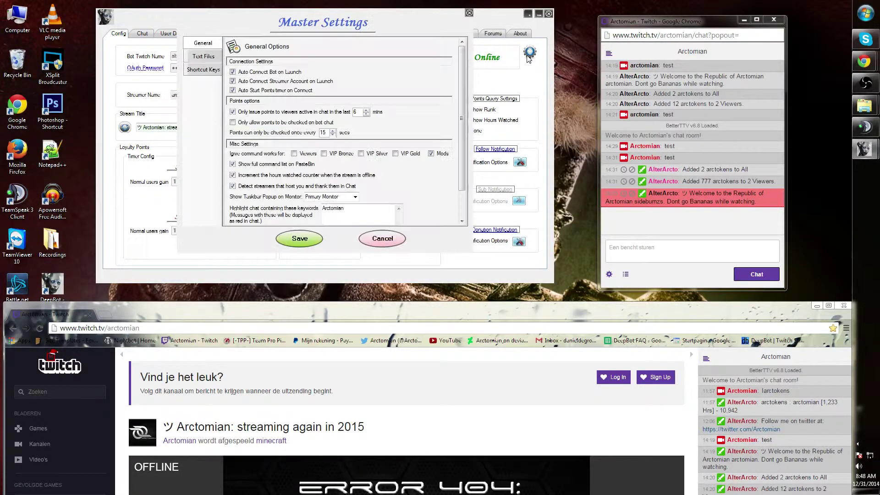
click(208, 74)
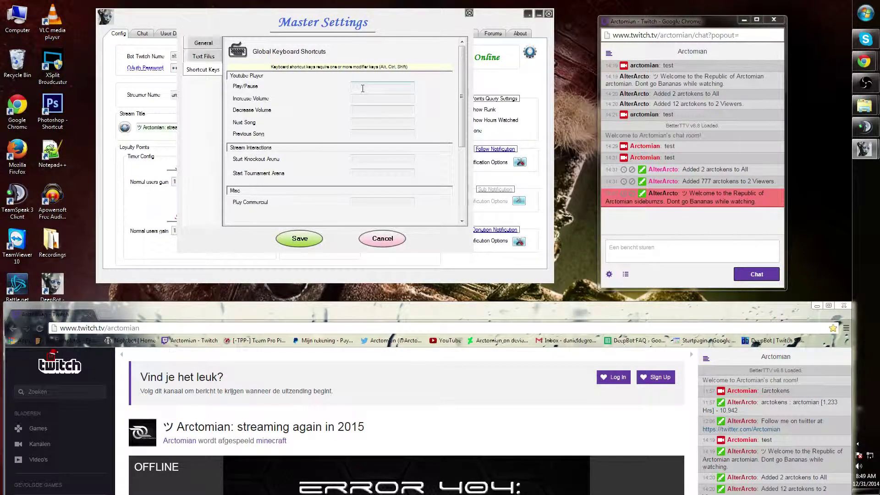
Assign YouTube player shortcuts: Ctrl+G for Play/Pause, Shift+D for Increase Volume and Alt+F for Decrease Volume.
click(362, 88)
key(ctrl+g)
click(364, 100)
key(shift+d)
click(375, 112)
key(alt+f)
Clear the Decrease Volume, Increase Volume and Play/Pause shortcuts of the YouTube player.
key(BackSpace)
click(378, 98)
key(BackSpace)
click(374, 86)
key(BackSpace)
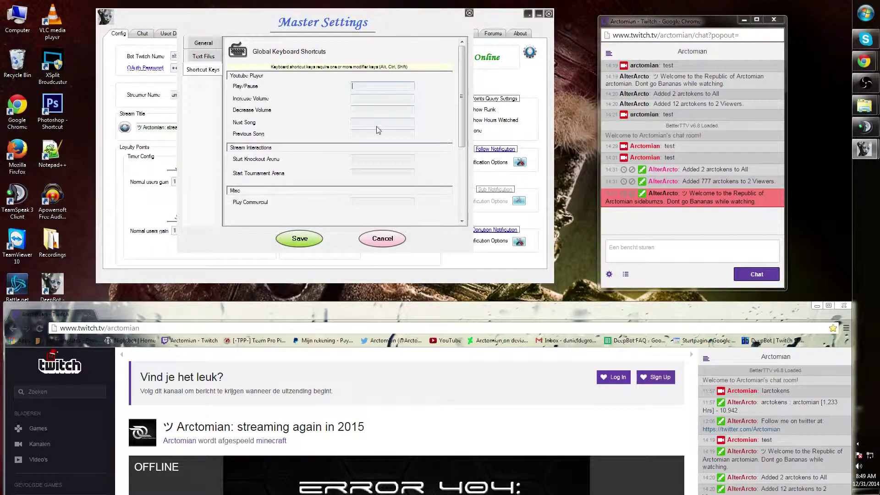